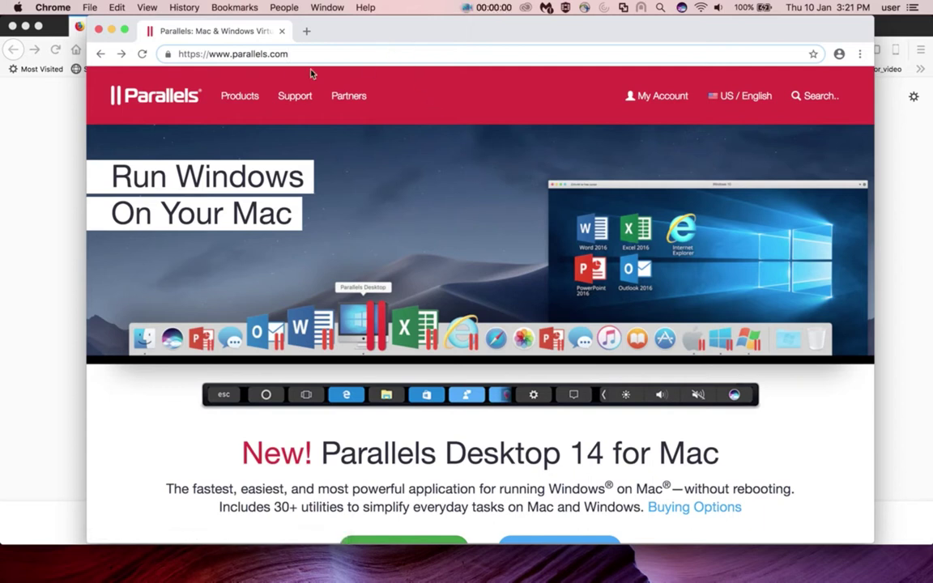
# Download the Parallels Desktop 14 free-trial .dmg from parallels.com in Chrome
pyautogui.doubleClick(243, 53)
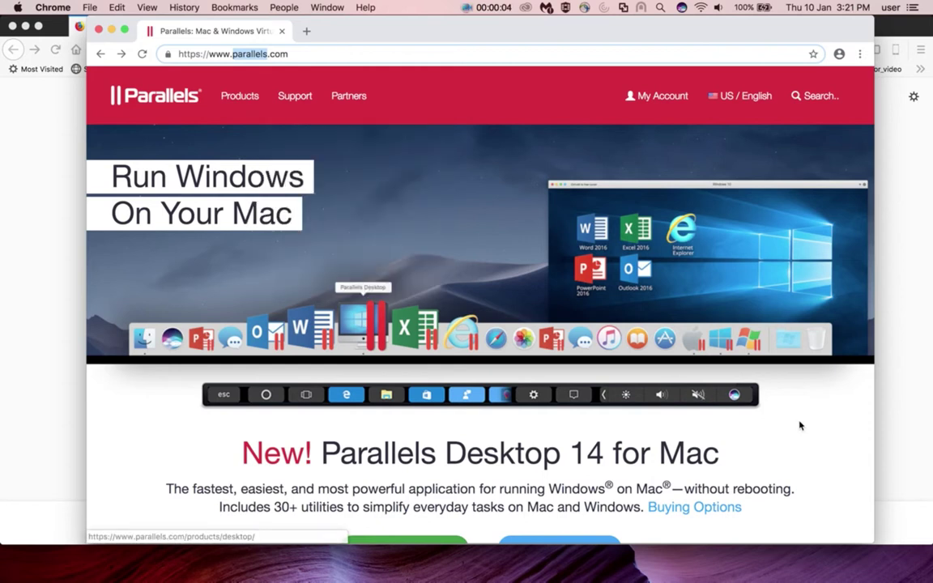
pyautogui.scroll(-5, 799, 425)
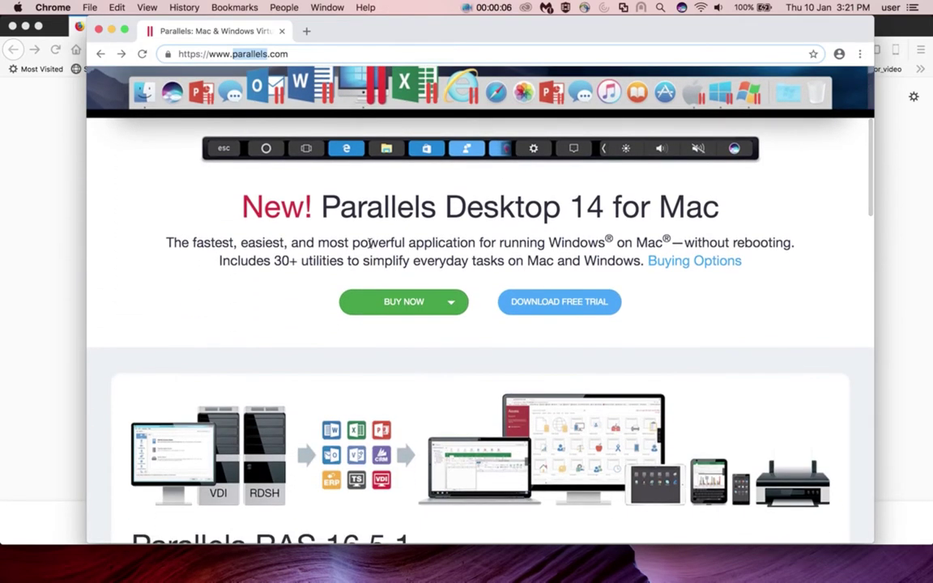
pyautogui.click(563, 304)
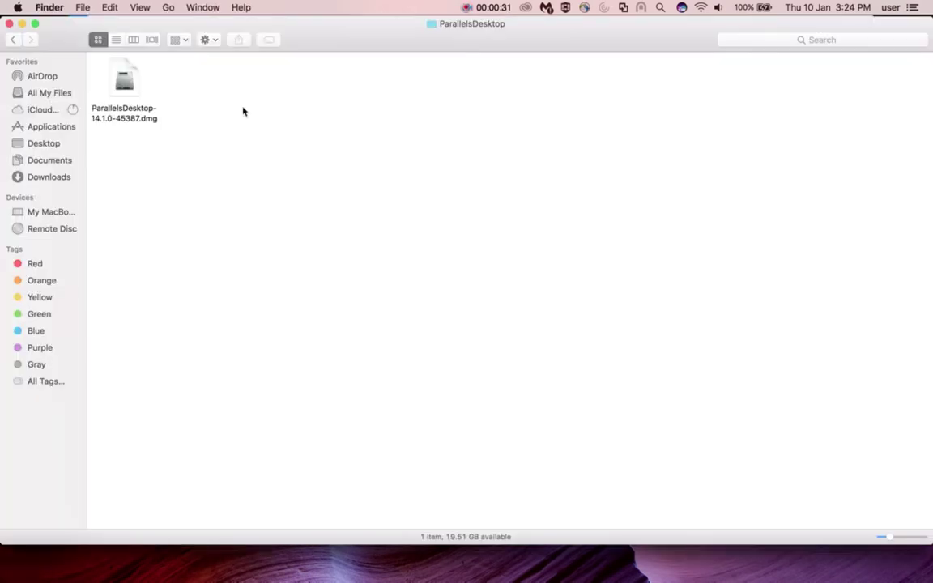
# Mount the Parallels Desktop 14.1.0 disk image and launch its Install.app
pyautogui.rightClick(138, 120)
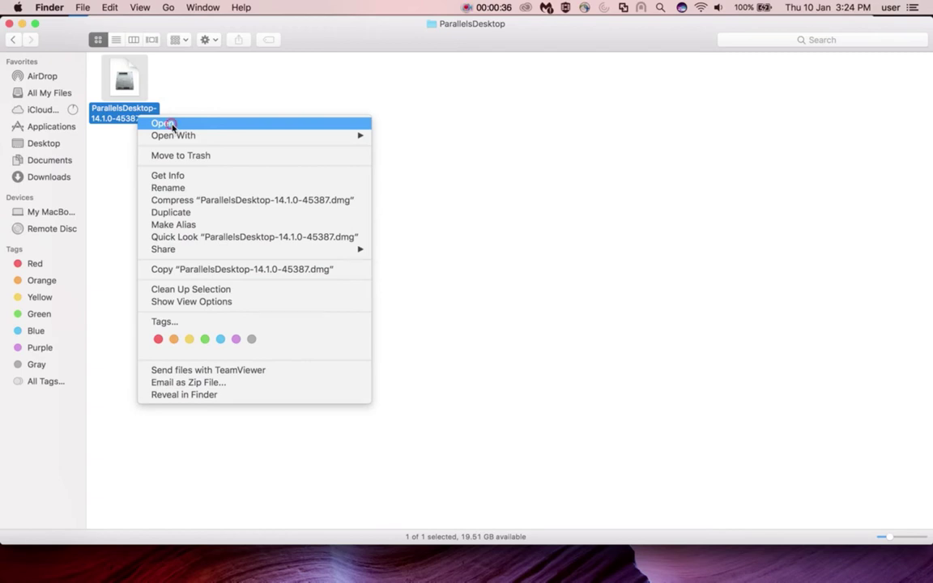
pyautogui.click(154, 122)
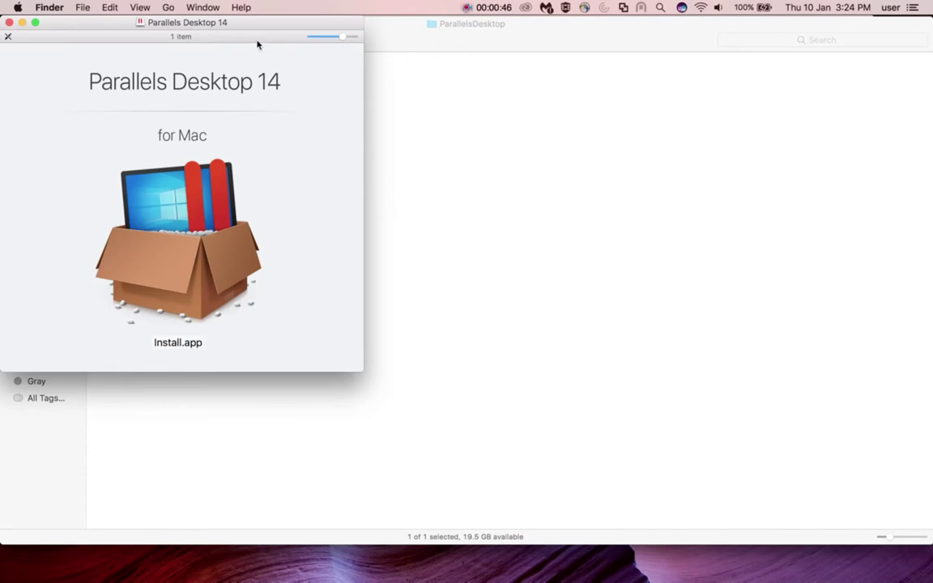
pyautogui.moveTo(256, 41); pyautogui.dragTo(580, 79)
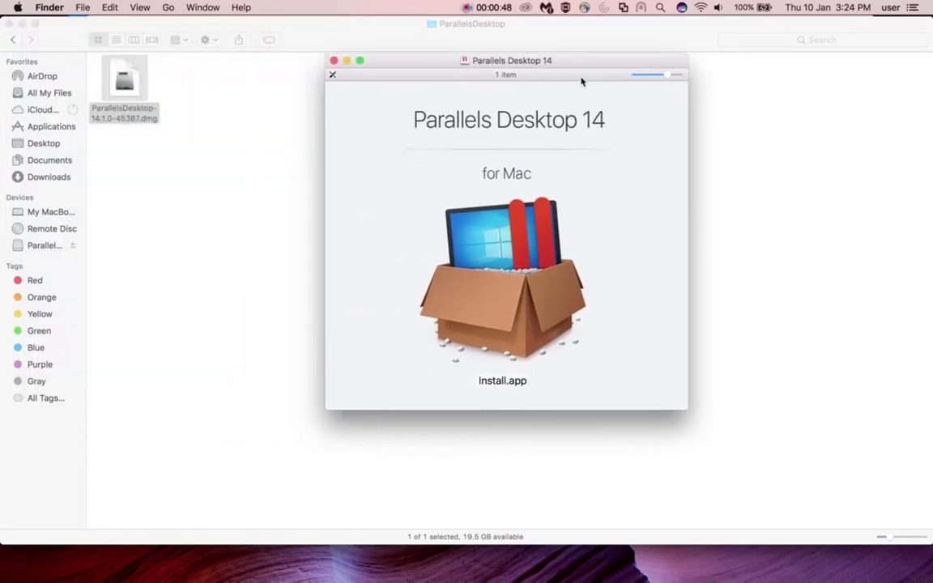
pyautogui.doubleClick(510, 300)
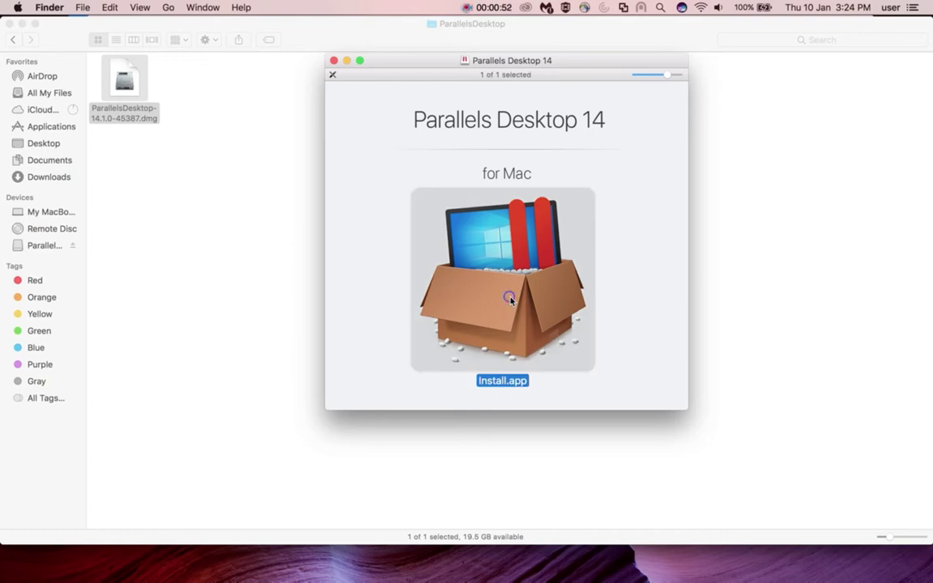
pyautogui.rightClick(510, 300)
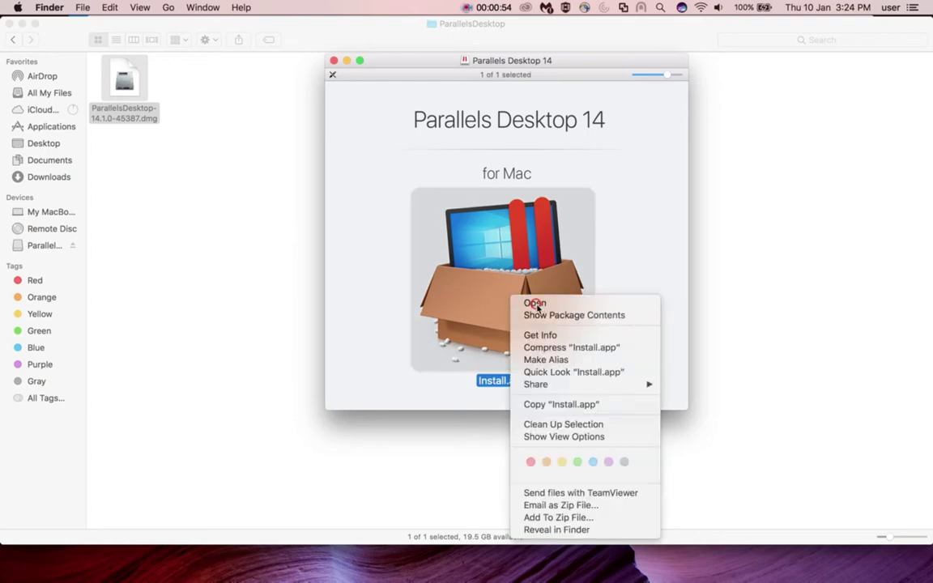
pyautogui.click(536, 303)
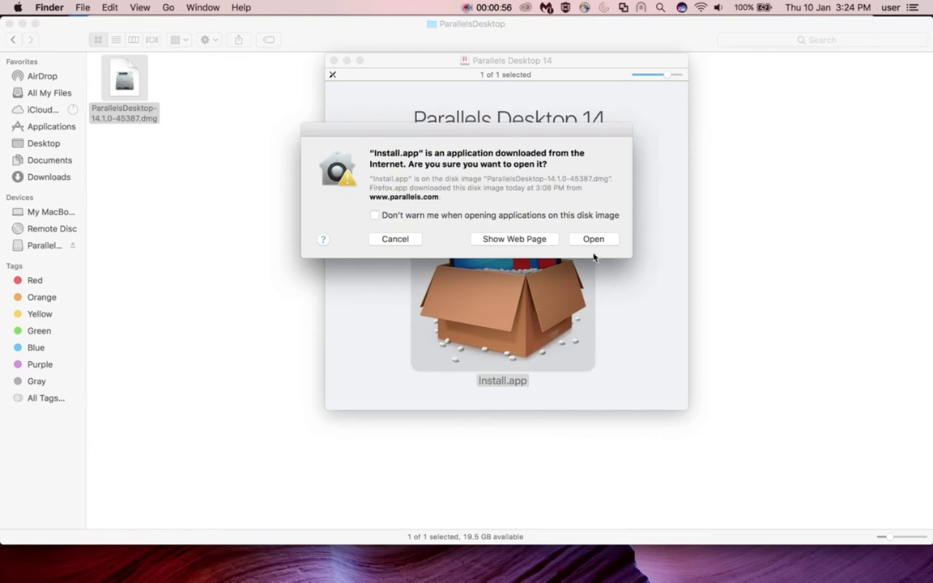
# Confirm the downloaded app, accept the licence, and authorise installation with the admin password
pyautogui.click(593, 239)
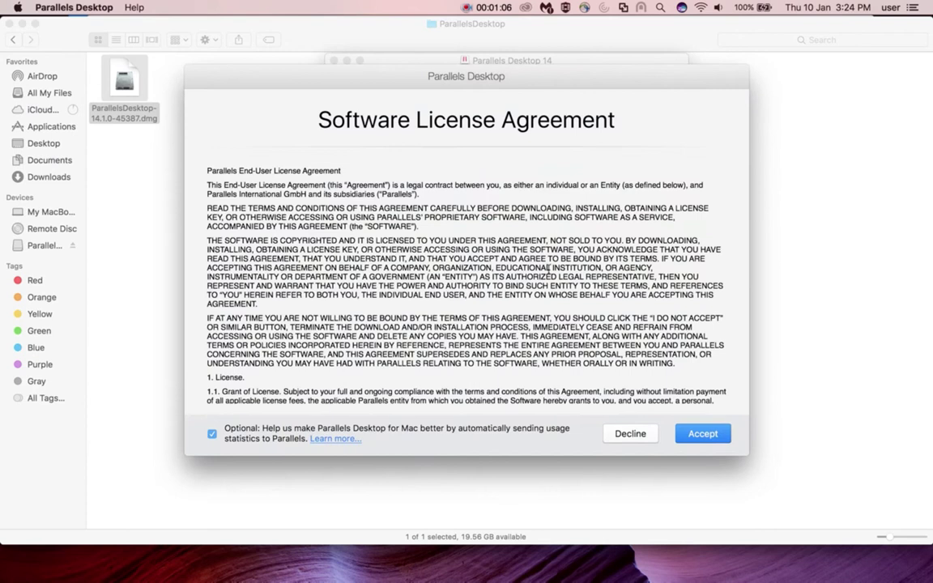
pyautogui.click(705, 435)
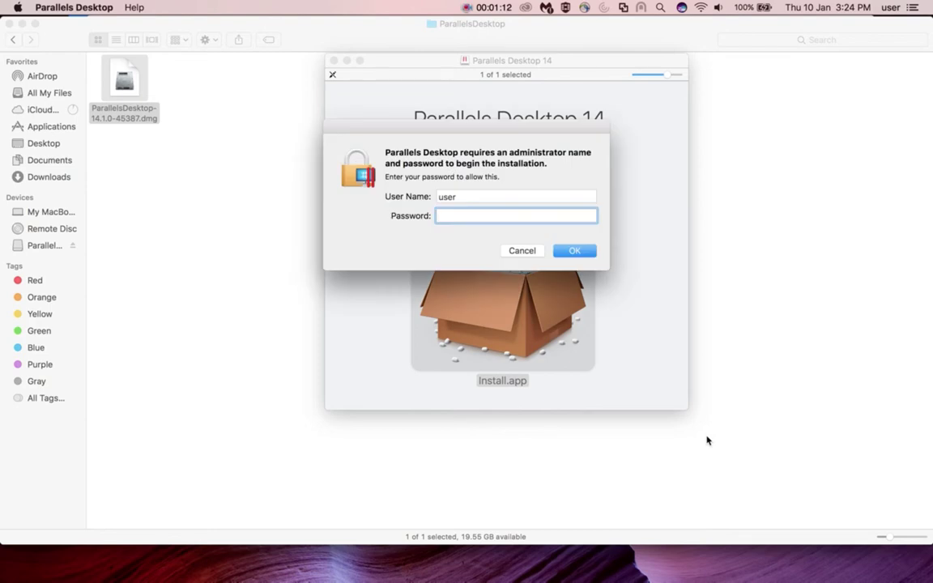
pyautogui.write('pas')
pyautogui.write('sw')
pyautogui.click(589, 253)
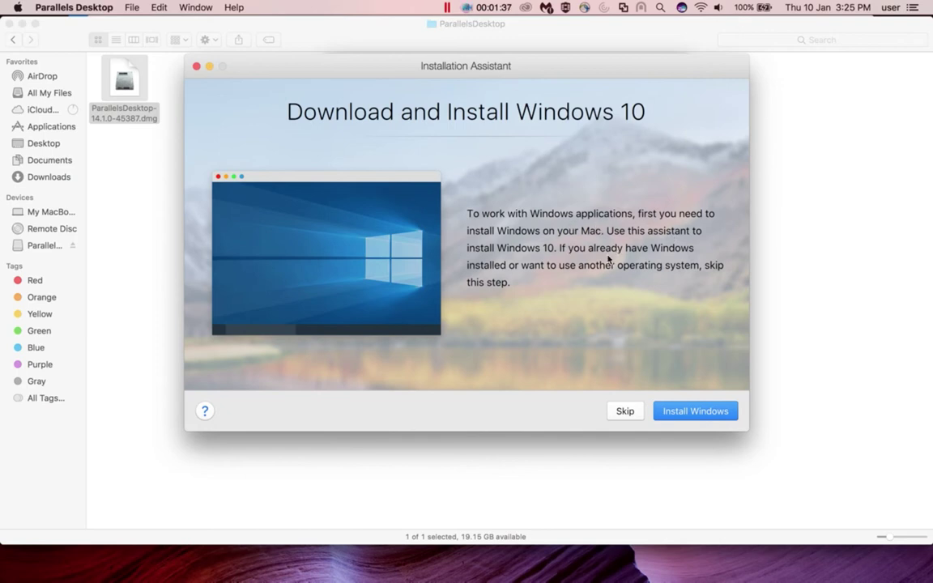
# Choose Install Windows 10 in the Installation Assistant to create the new virtual machine
pyautogui.click(697, 411)
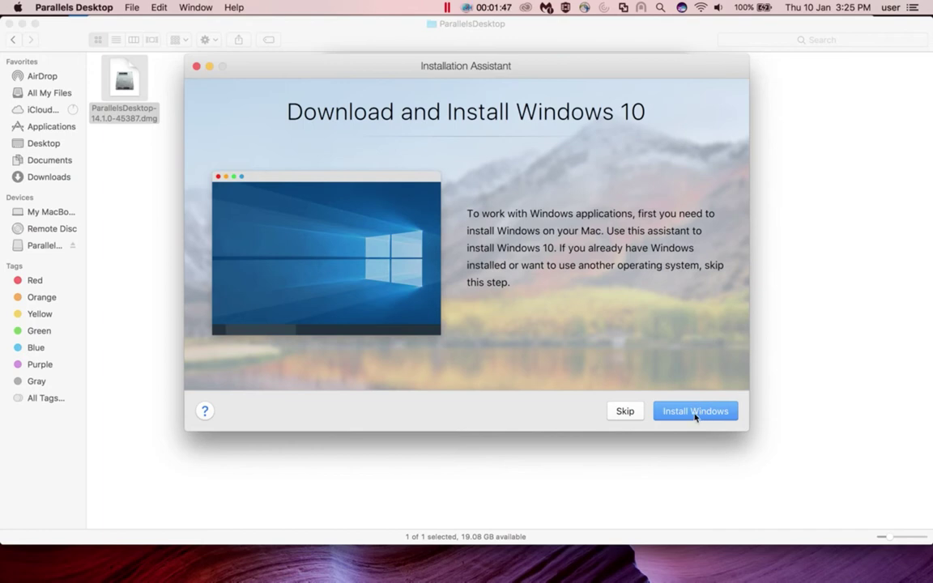
pyautogui.click(694, 412)
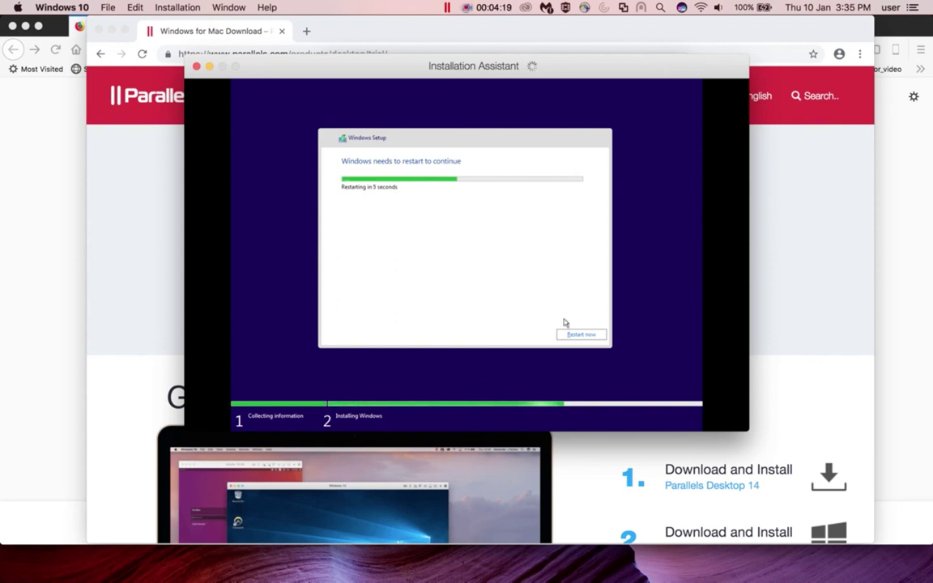
# Restart Windows Setup now and continue past the Installation Complete screen
pyautogui.click(580, 336)
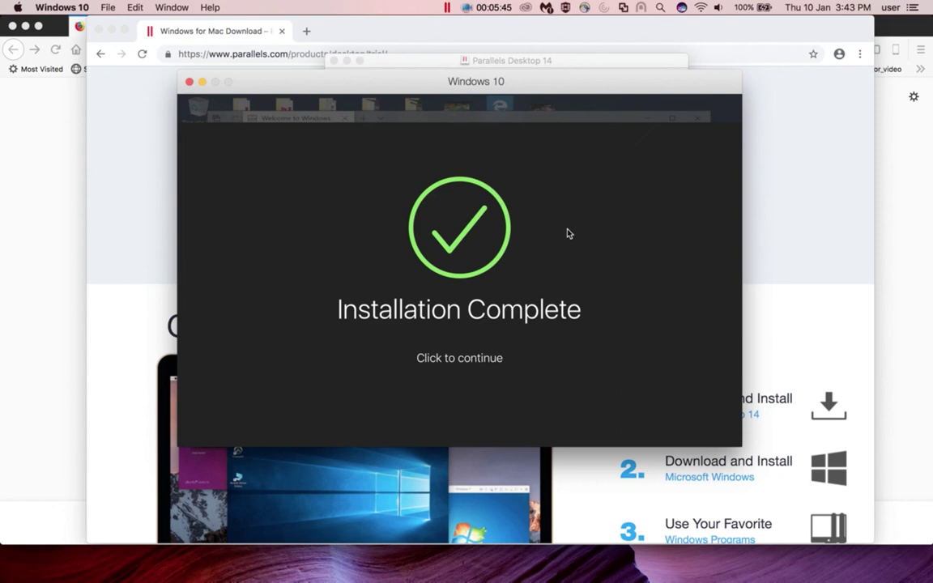
pyautogui.click(479, 365)
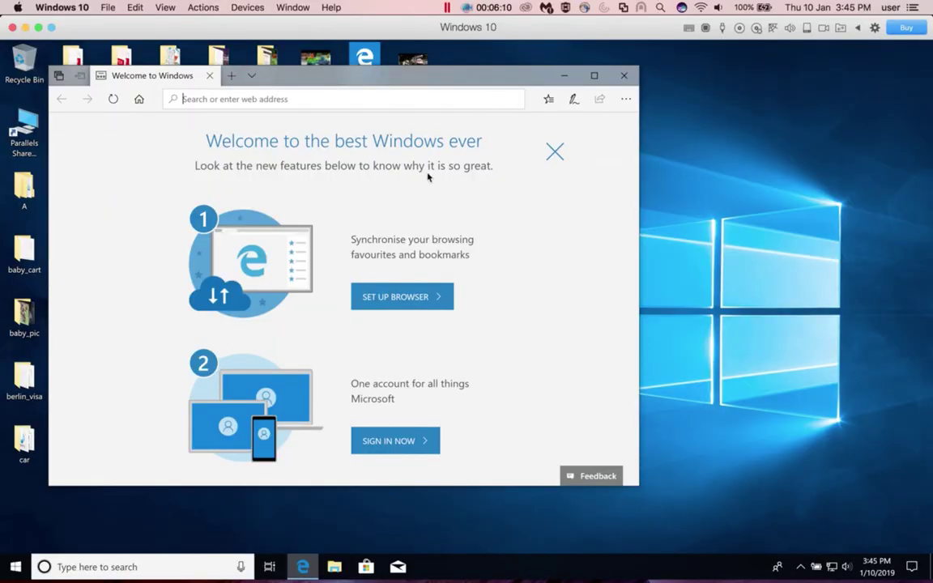
# Close Edge's Welcome to Windows window, leaving the Windows 10 desktop clear
pyautogui.click(625, 76)
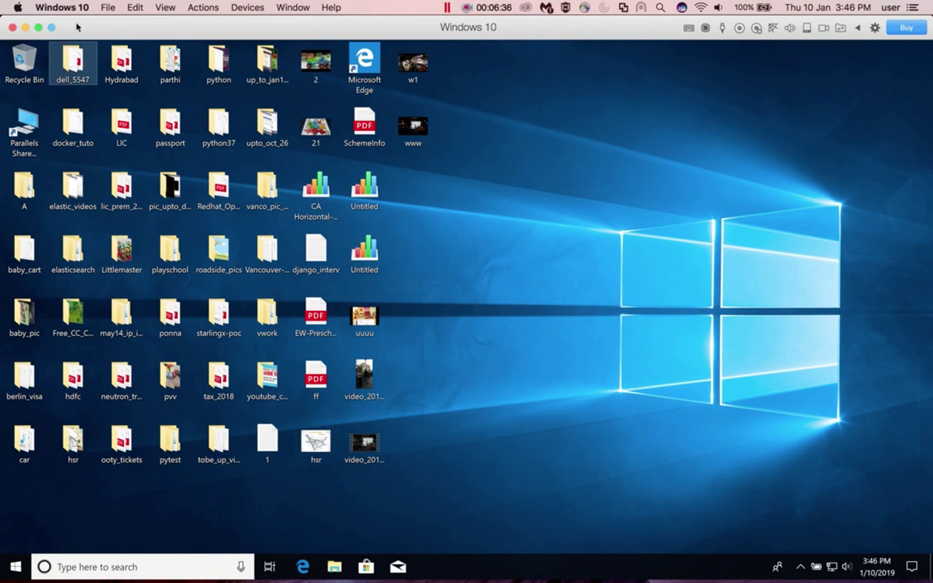
# Choose About Windows 10 from the virtual machine's application menu
pyautogui.click(82, 9)
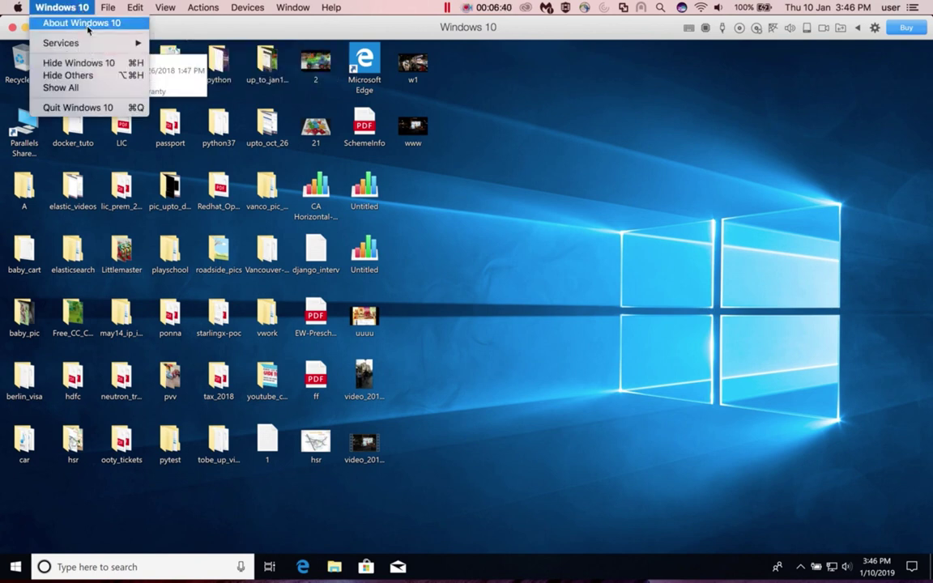
pyautogui.click(74, 24)
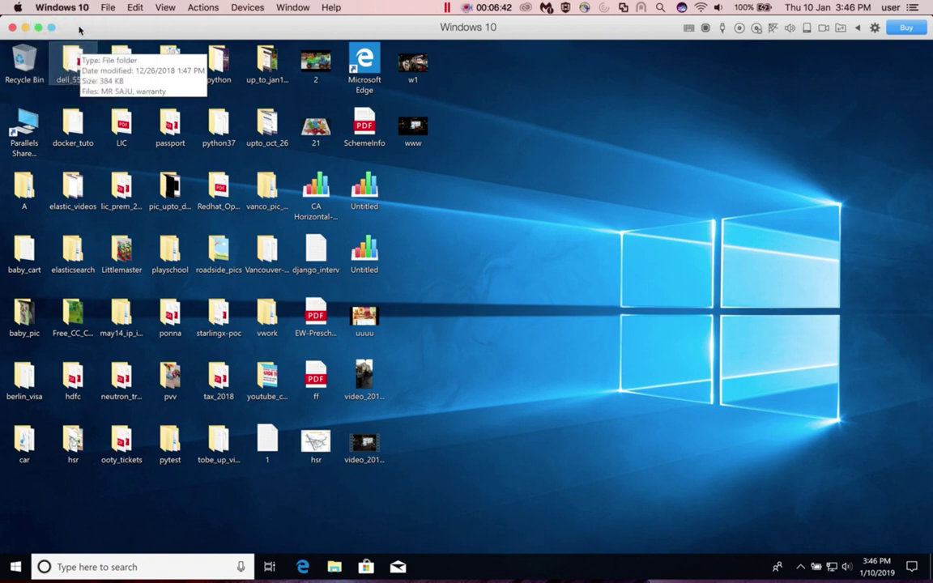